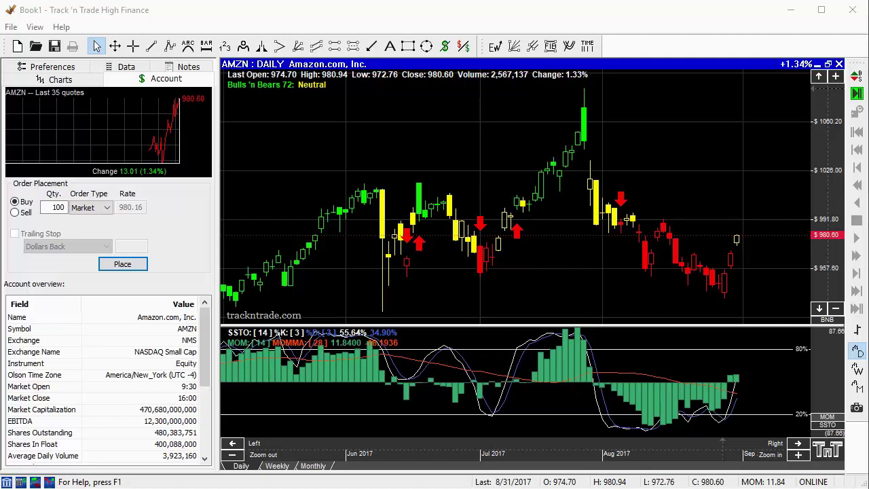
# Step: Turn on playback mode for the AMZN daily chart
pyautogui.click(857, 93)
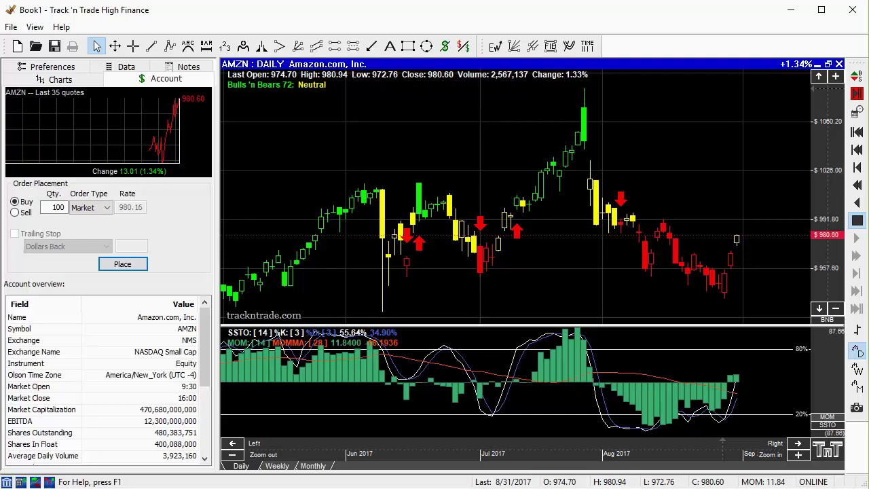
pyautogui.click(858, 168)
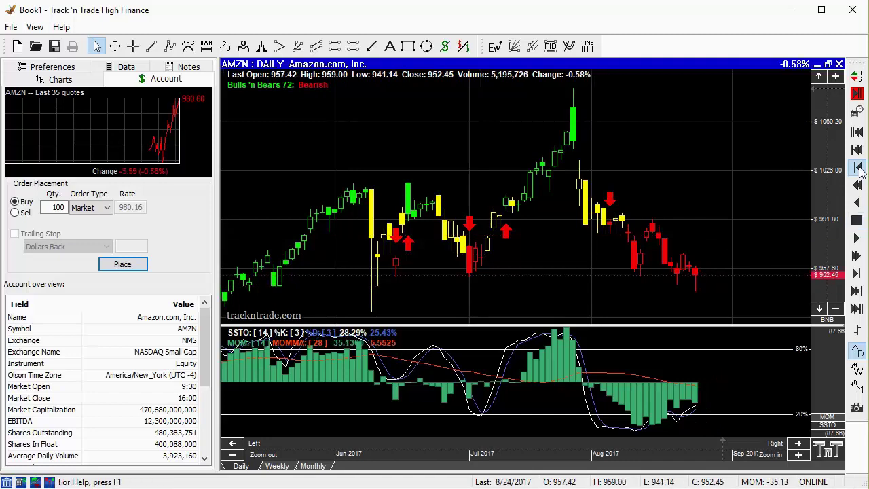
pyautogui.click(857, 169)
pyautogui.click(858, 169)
pyautogui.click(857, 168)
pyautogui.click(858, 168)
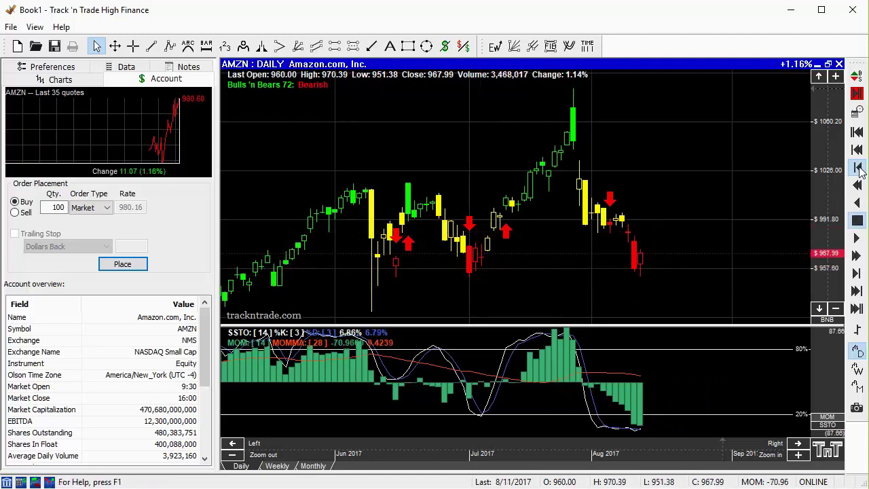
pyautogui.click(857, 168)
pyautogui.click(857, 168)
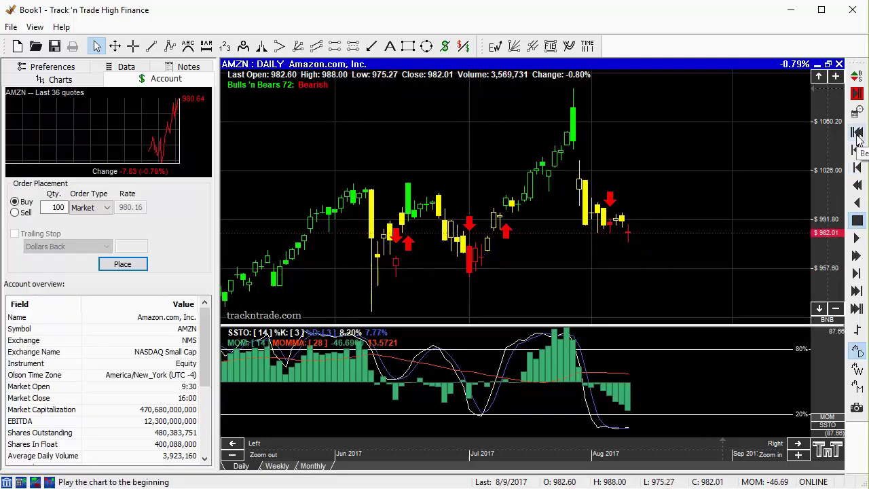
pyautogui.click(860, 173)
pyautogui.click(859, 173)
pyautogui.click(860, 173)
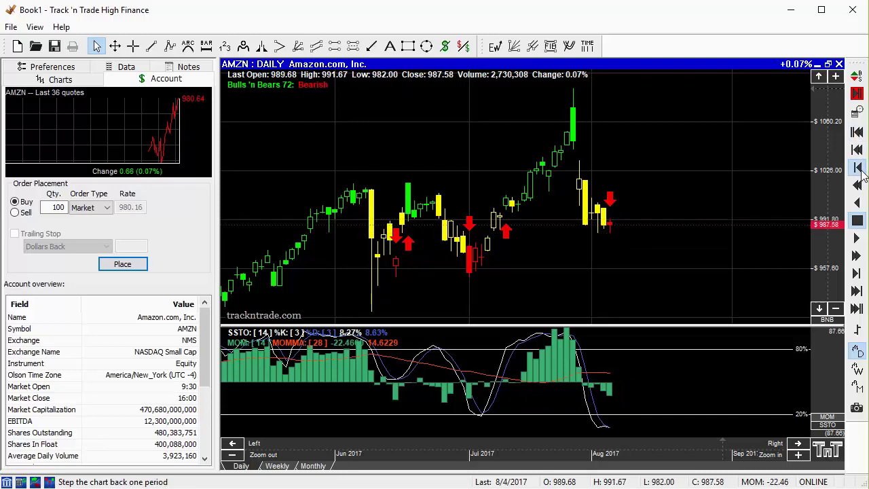
pyautogui.click(860, 172)
pyautogui.click(860, 172)
pyautogui.click(860, 172)
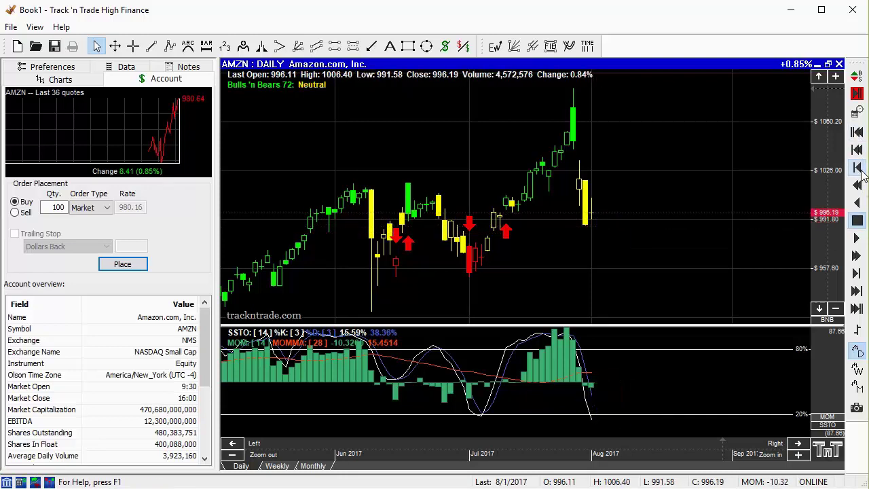
pyautogui.click(859, 173)
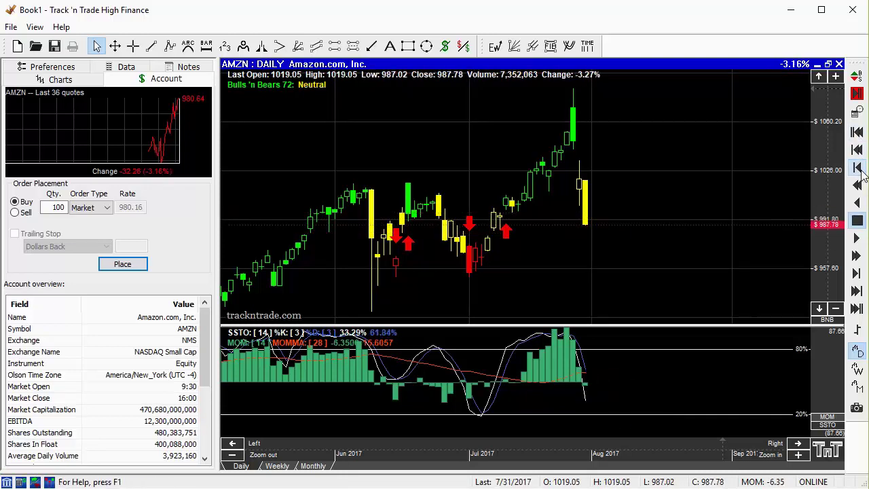
pyautogui.click(857, 276)
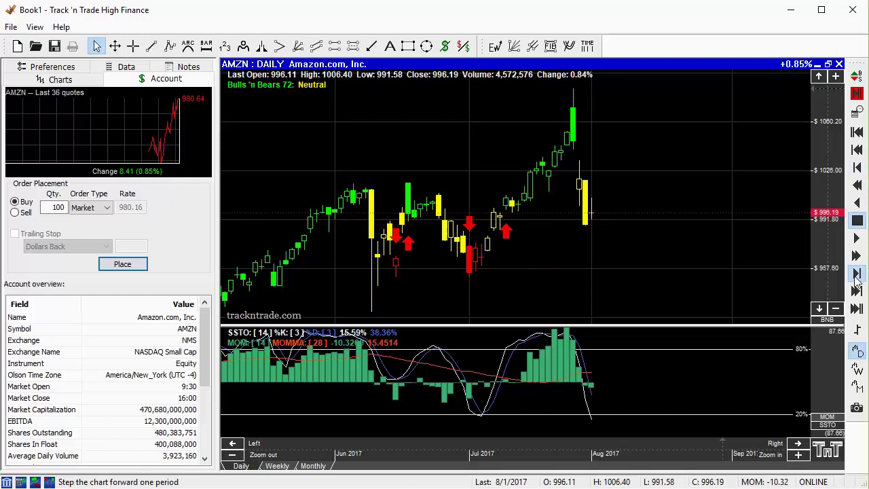
pyautogui.click(857, 275)
pyautogui.click(857, 276)
pyautogui.click(857, 276)
pyautogui.click(857, 276)
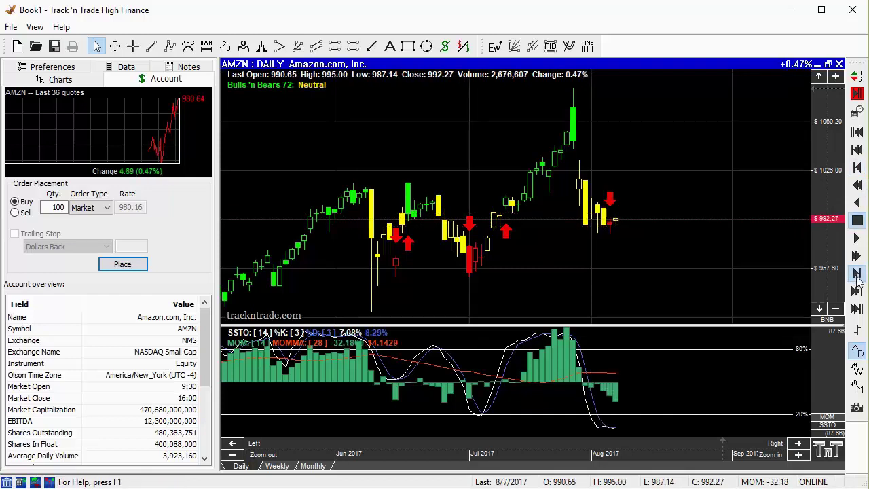
pyautogui.click(857, 275)
pyautogui.click(857, 276)
pyautogui.click(857, 276)
pyautogui.click(857, 276)
pyautogui.click(857, 276)
pyautogui.click(857, 275)
pyautogui.click(857, 275)
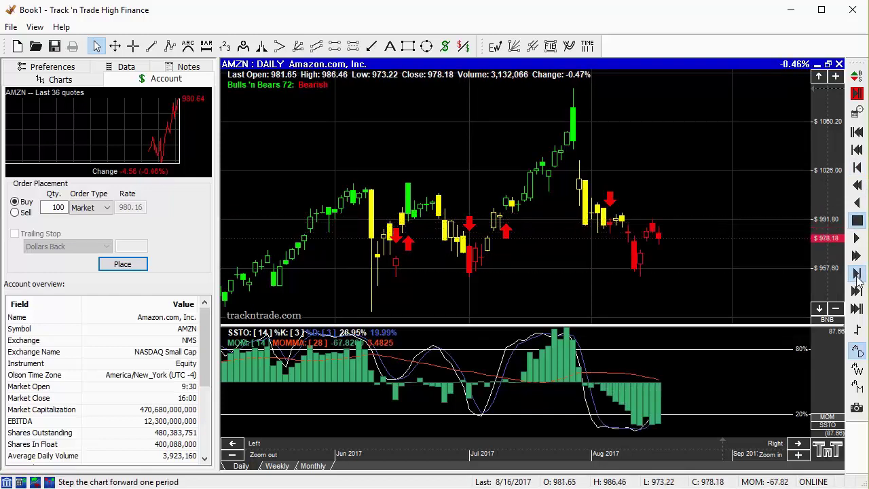
pyautogui.click(857, 276)
pyautogui.click(857, 276)
pyautogui.click(856, 276)
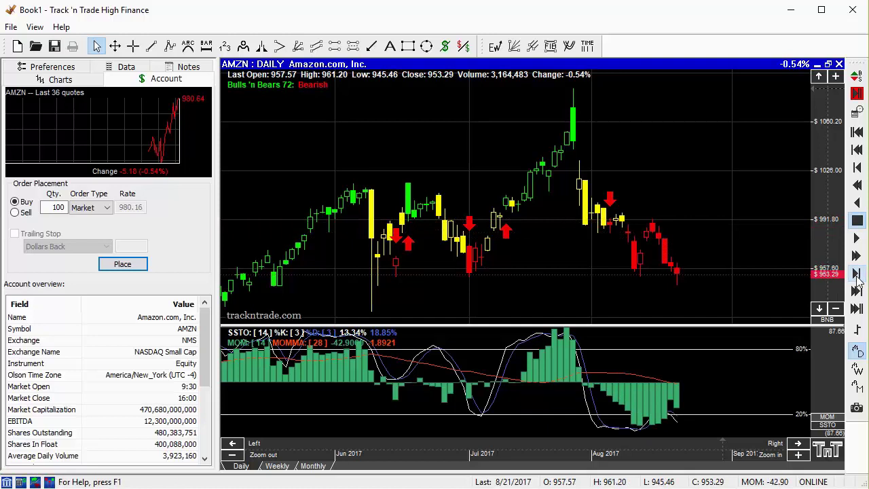
pyautogui.click(857, 276)
pyautogui.click(857, 275)
pyautogui.click(857, 276)
pyautogui.click(857, 276)
pyautogui.click(857, 275)
pyautogui.click(857, 276)
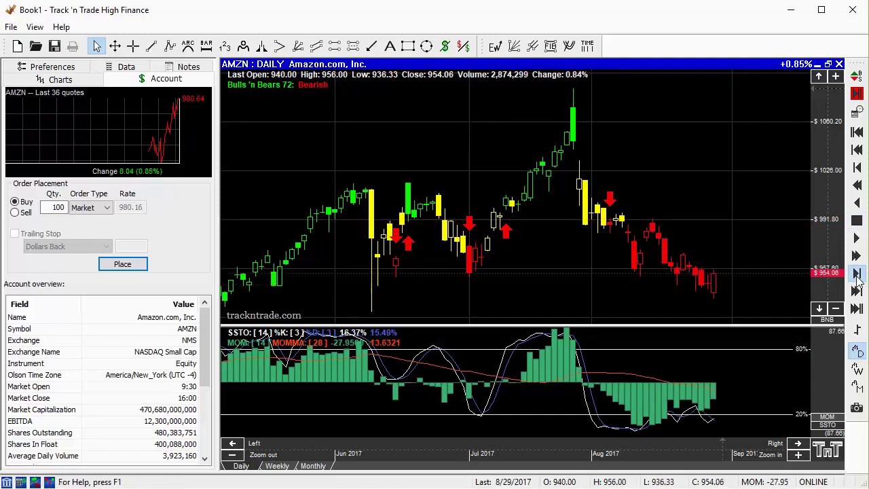
pyautogui.click(857, 276)
pyautogui.click(857, 275)
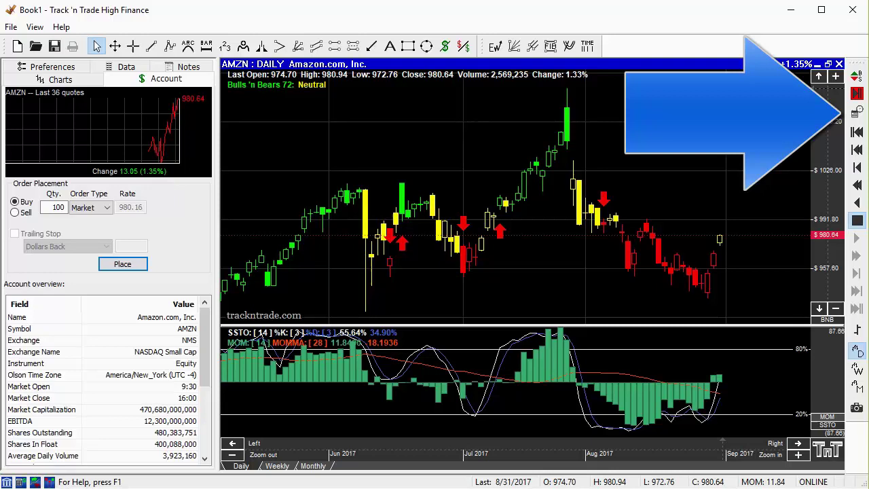
# Step: Set the playback date to January 5, 2015 so the chart ends at the 1/2/2015 bar
pyautogui.click(857, 113)
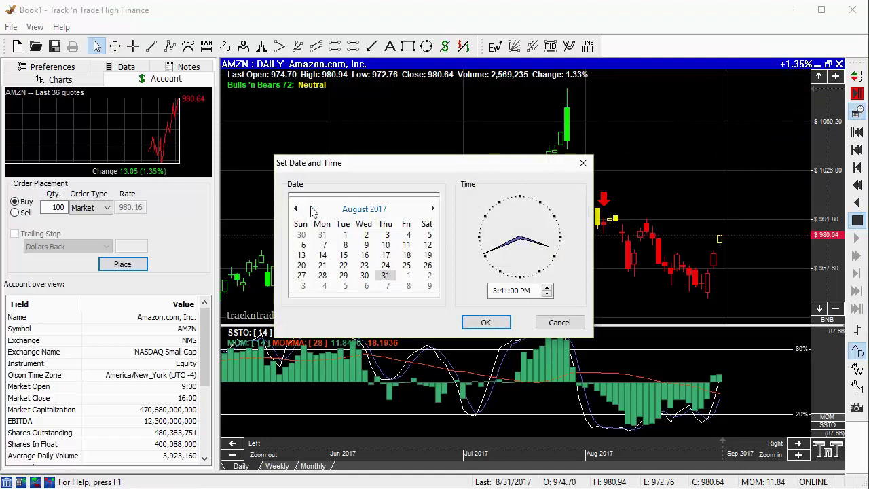
pyautogui.click(364, 211)
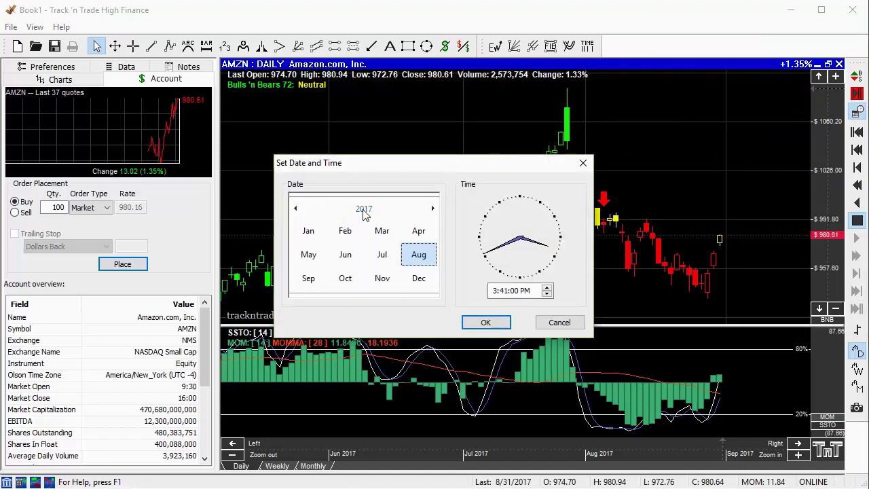
pyautogui.click(364, 210)
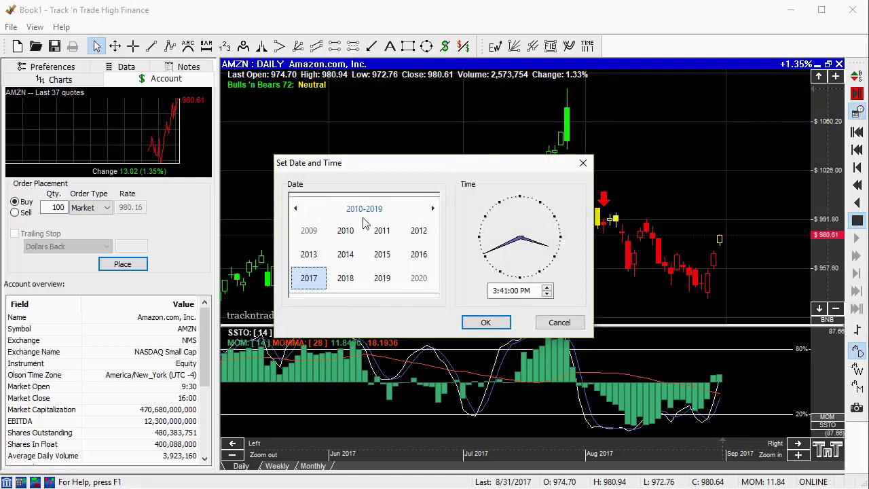
pyautogui.click(382, 254)
pyautogui.click(311, 232)
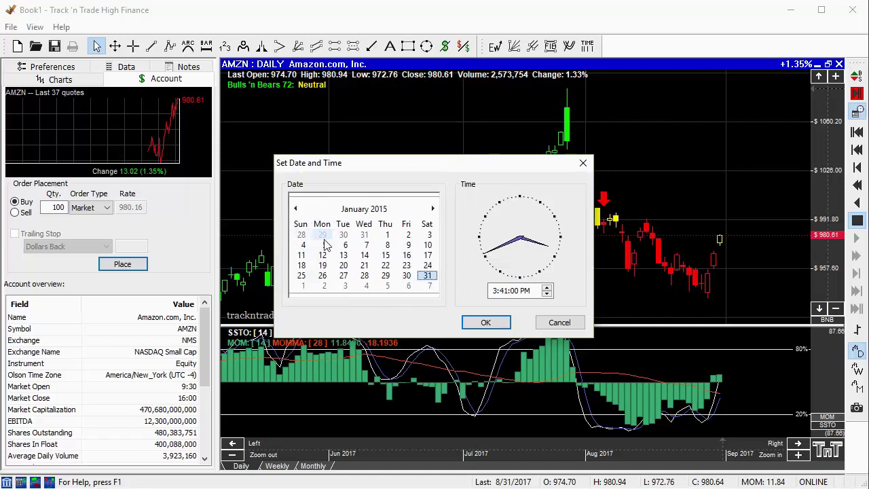
pyautogui.click(325, 245)
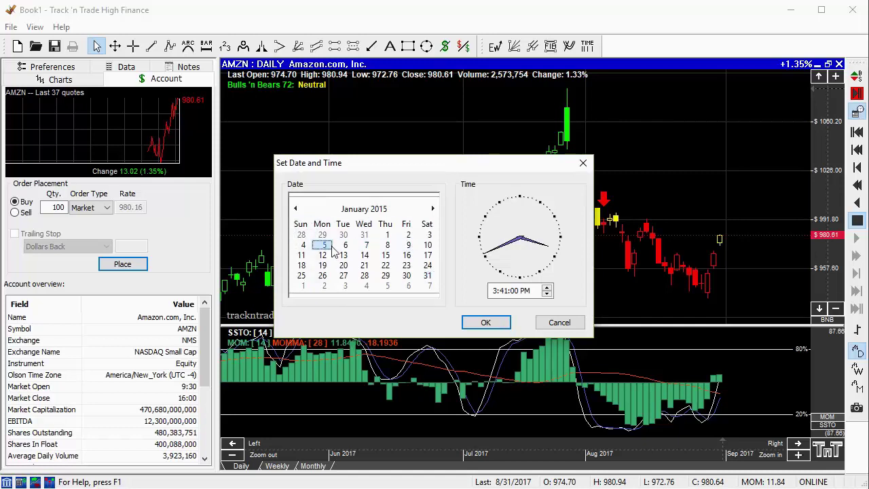
pyautogui.click(492, 325)
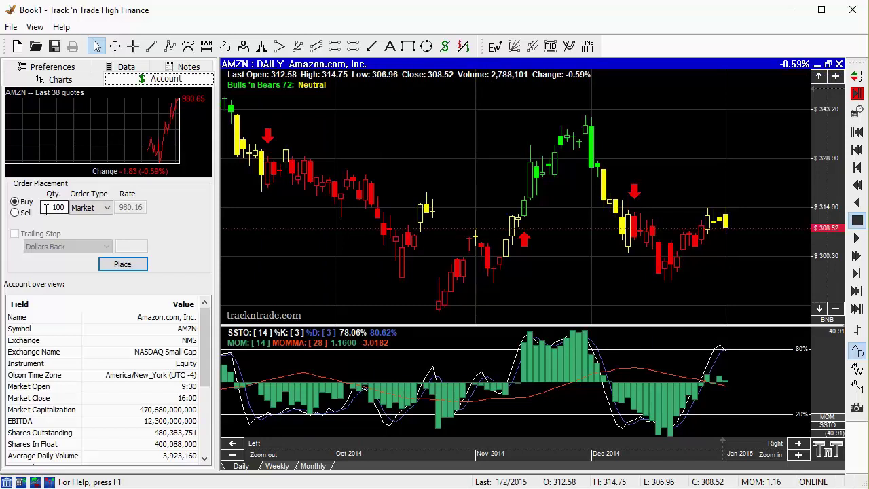
# Step: Place a Market buy order for 100 AMZN shares at the 308.52 level
pyautogui.click(87, 211)
pyautogui.click(60, 207)
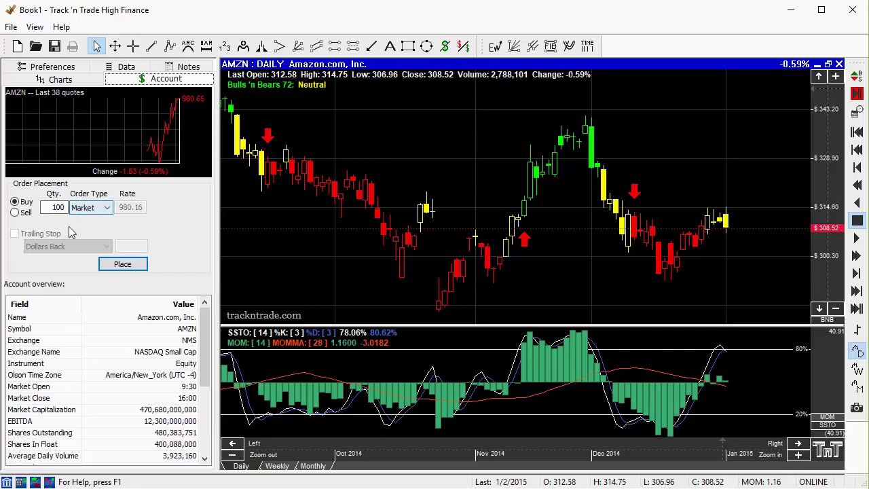
pyautogui.click(122, 264)
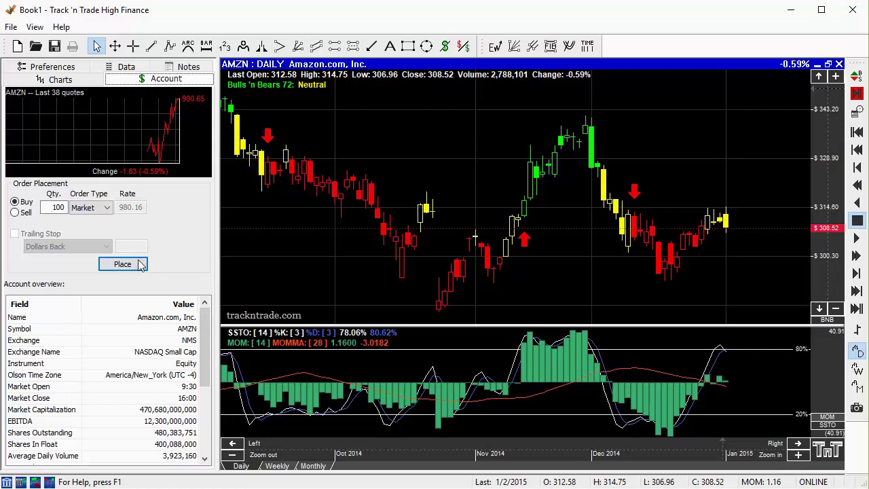
pyautogui.click(124, 267)
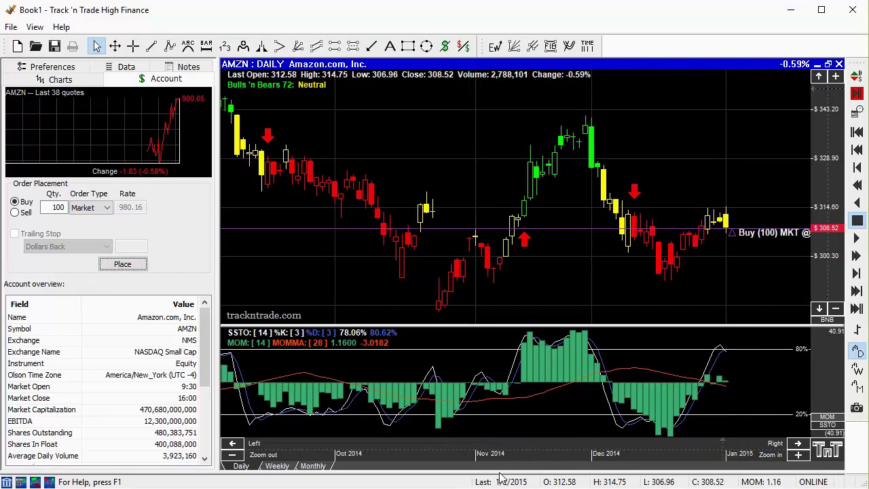
# Step: Hide the orders list and drop a 100-share sell stop line at 297.31 below the buy
pyautogui.moveTo(489, 331); pyautogui.dragTo(490, 334)
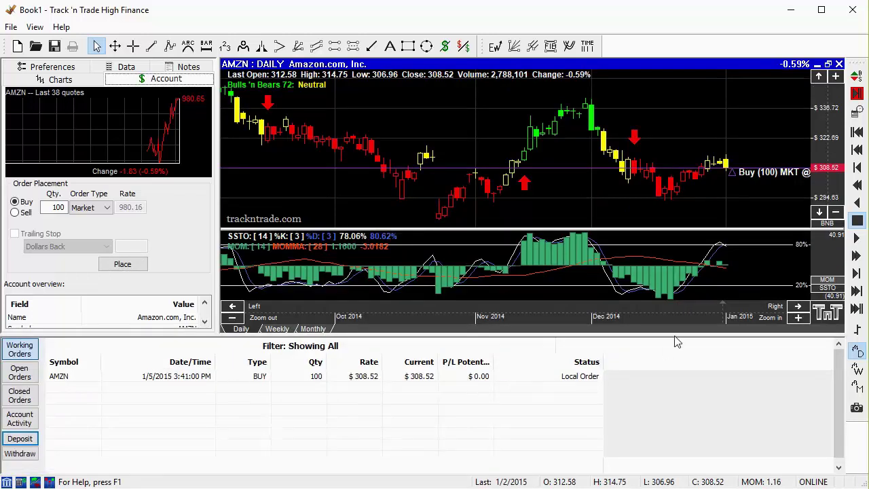
pyautogui.moveTo(670, 336); pyautogui.dragTo(670, 474)
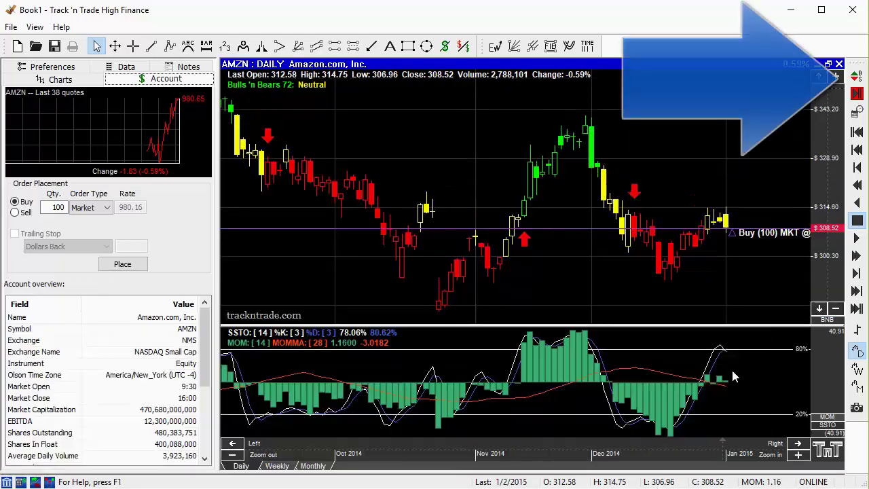
pyautogui.click(857, 76)
pyautogui.click(741, 142)
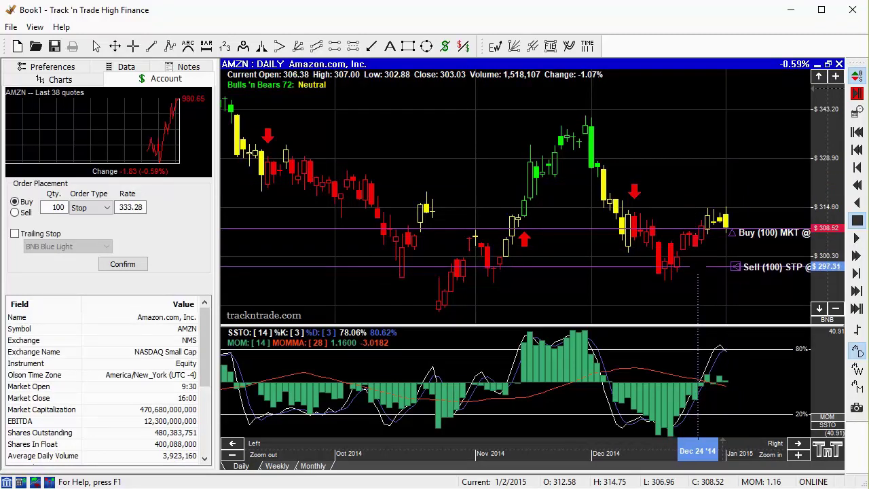
# Step: Confirm the sell stop, advance two bars to 1/6/2015, and show the Closed Orders list
pyautogui.click(697, 283)
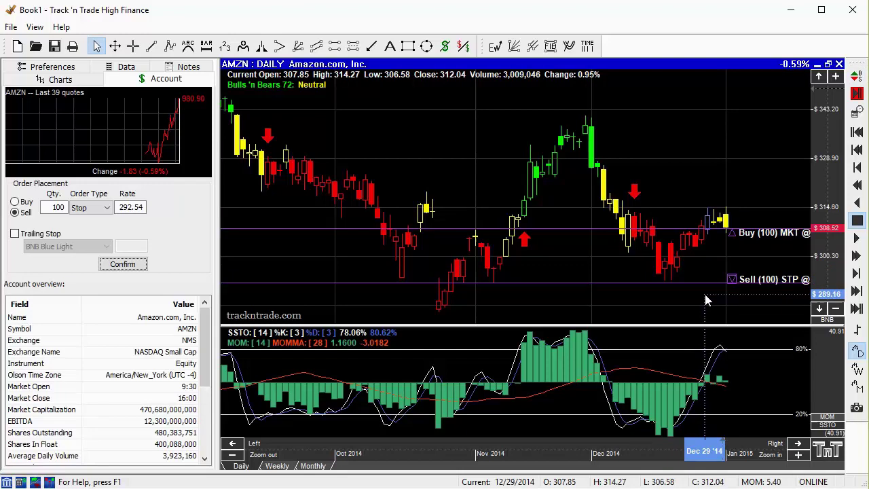
pyautogui.click(857, 274)
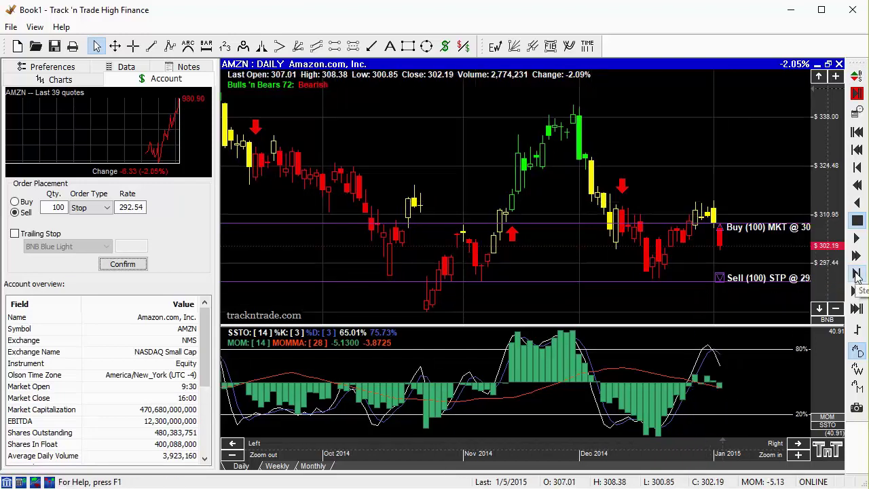
pyautogui.click(857, 274)
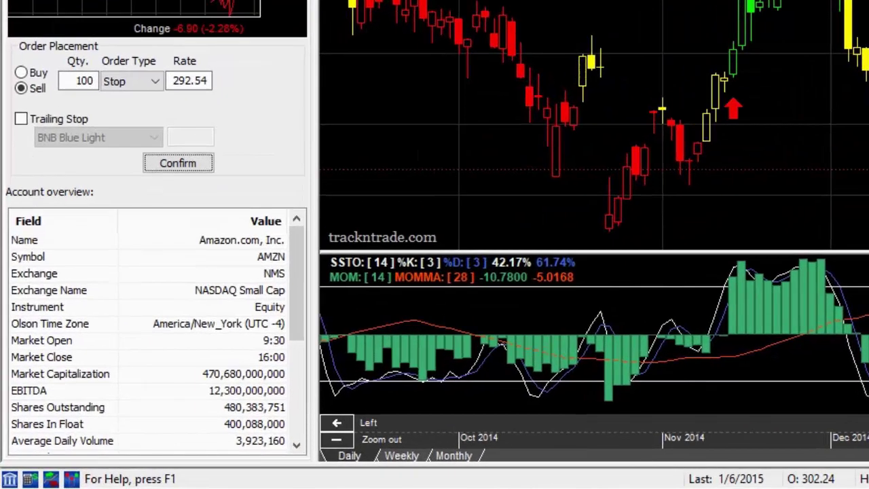
pyautogui.moveTo(857, 462); pyautogui.dragTo(827, 255)
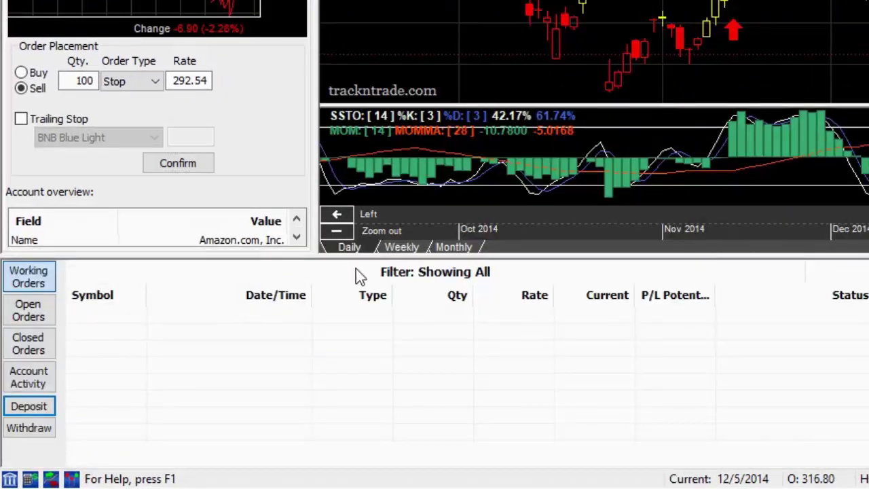
pyautogui.click(29, 345)
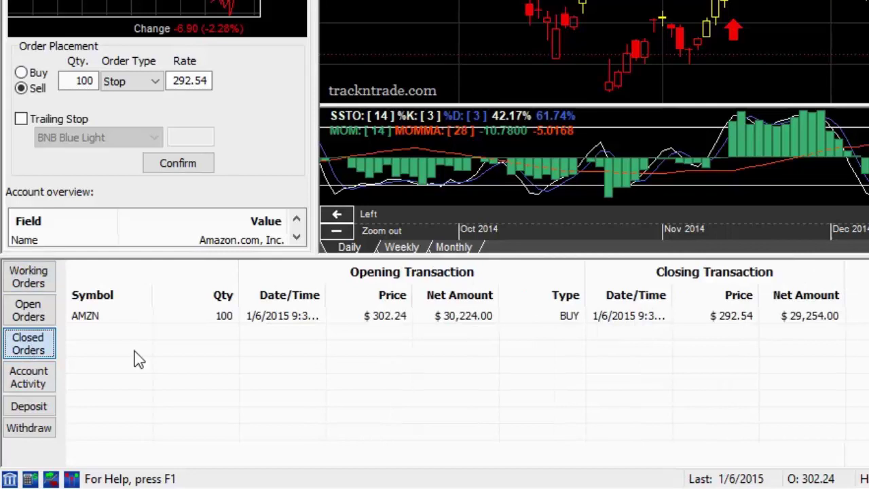